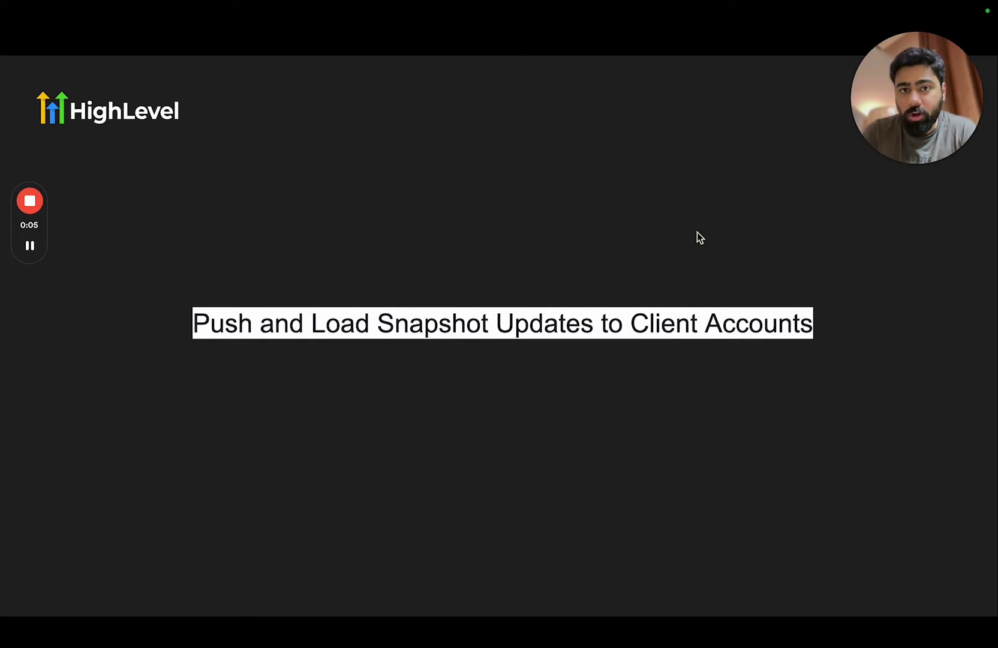
Advance from the title slide to the LOAD SNAPSHOT / PUSH UPDATES comparison slide
{"action": "key", "text": "Right"}
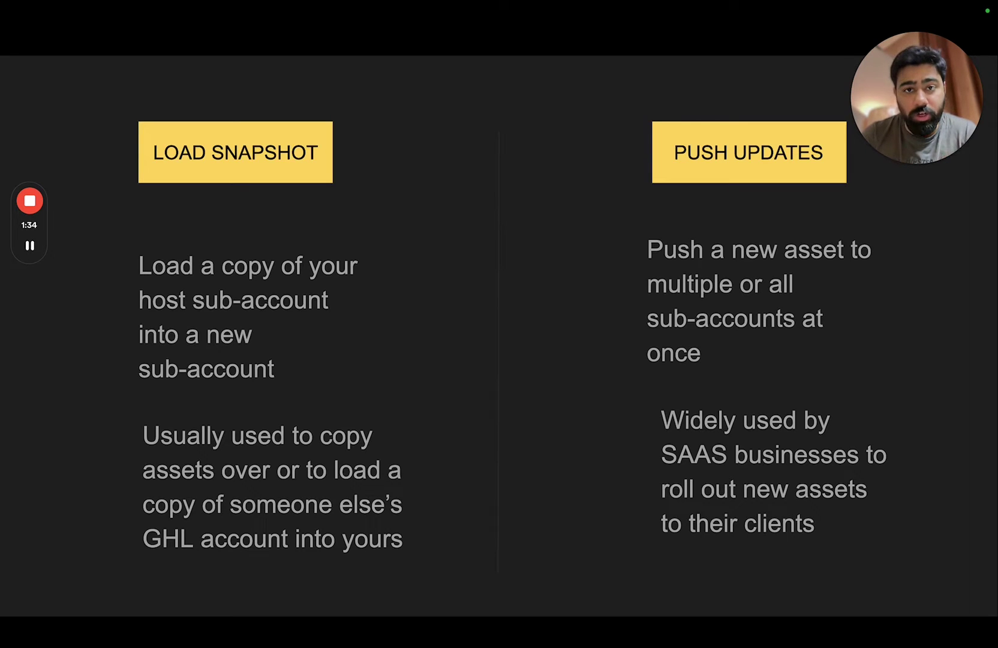
Circle the LOAD SNAPSHOT and PUSH UPDATES headings with the pen, then switch to the browser
{"action": "mouse_move", "coordinate": [178, 56]}
{"action": "left_mouse_down"}
{"action": "mouse_move", "coordinate": [211, 261]}
{"action": "mouse_move", "coordinate": [334, 114]}
{"action": "mouse_move", "coordinate": [334, 212]}
{"action": "left_mouse_up"}
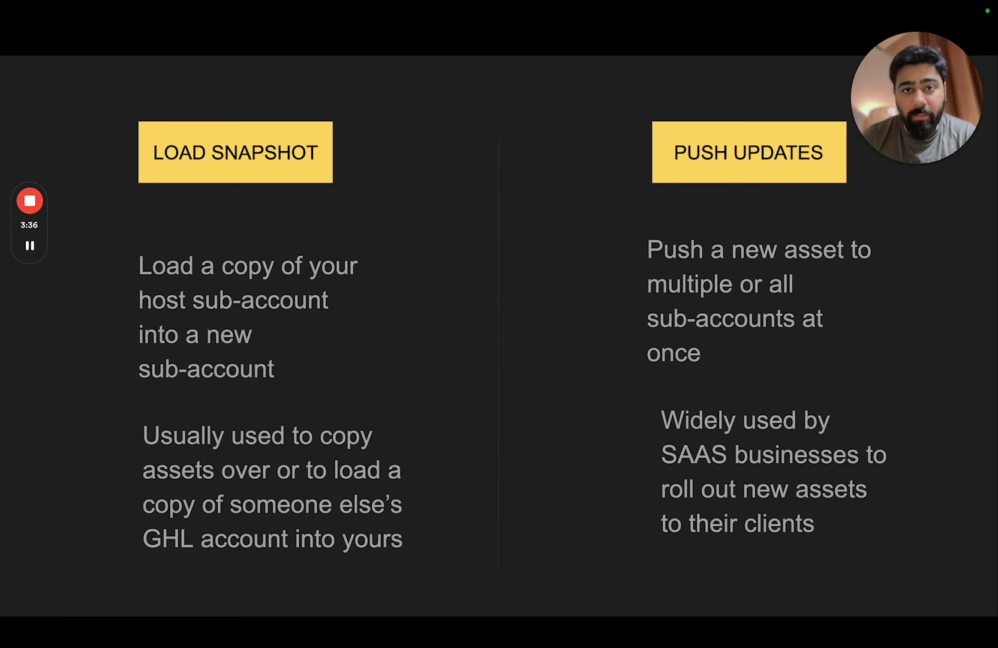
{"action": "mouse_move", "coordinate": [668, 55]}
{"action": "left_mouse_down"}
{"action": "mouse_move", "coordinate": [618, 138]}
{"action": "mouse_move", "coordinate": [843, 90]}
{"action": "mouse_move", "coordinate": [809, 57]}
{"action": "left_mouse_up"}
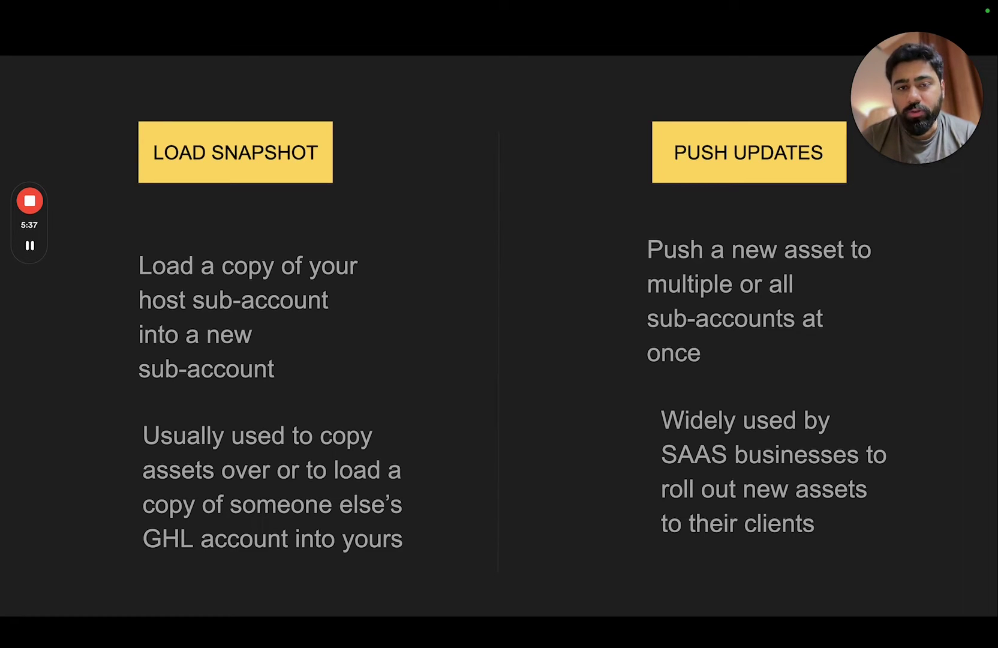
{"action": "key", "text": "super+Tab"}
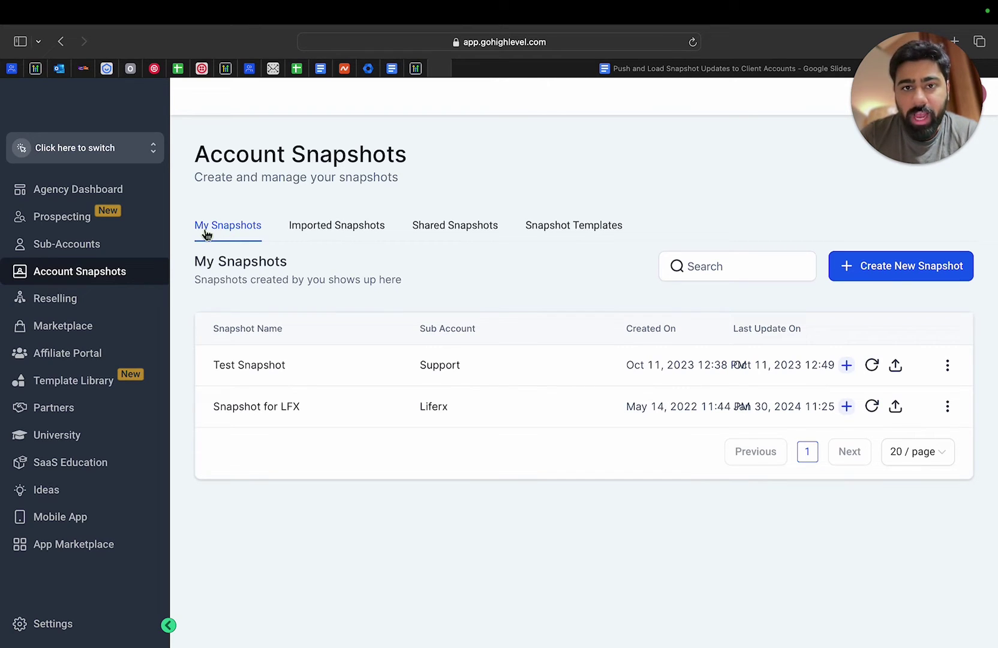
Glance at the Snapshot Templates gallery, then go to the Sub-Accounts client list
{"action": "left_click", "coordinate": [536, 233]}
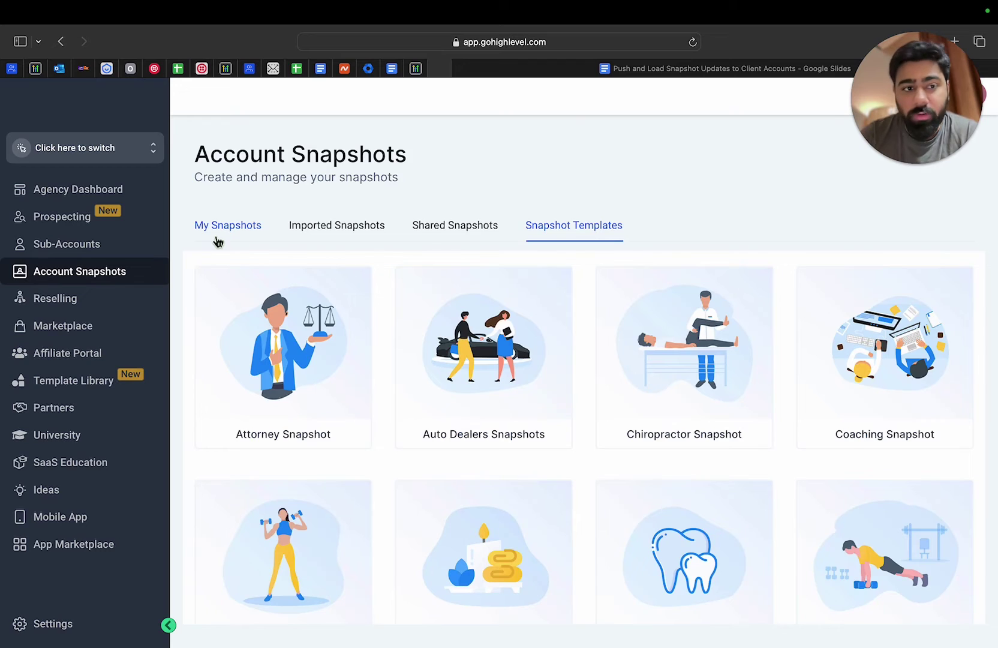
{"action": "left_click", "coordinate": [138, 249]}
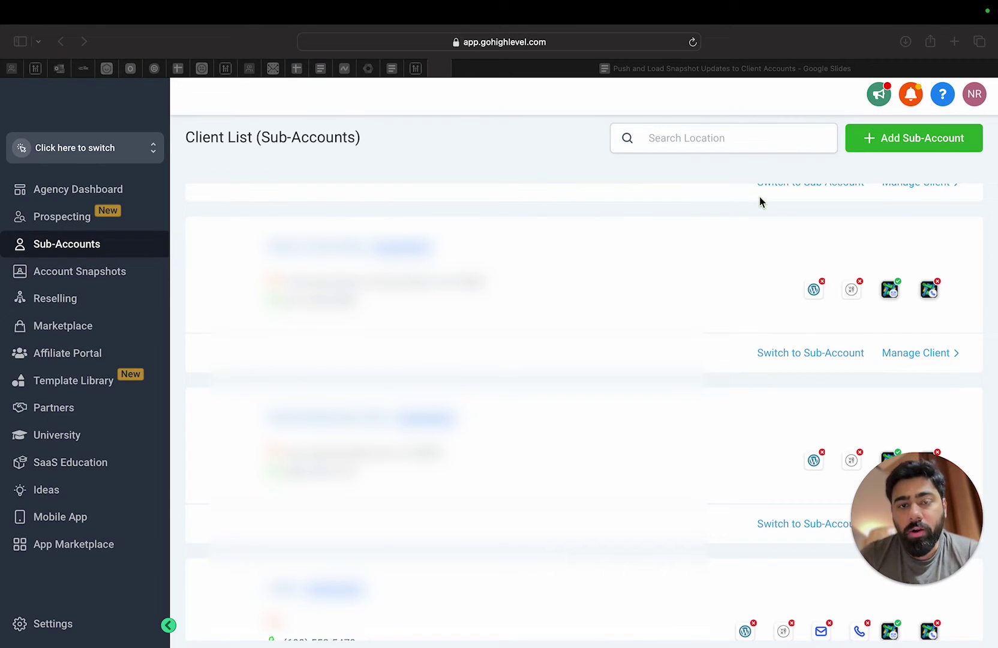
{"action": "left_click", "coordinate": [826, 166]}
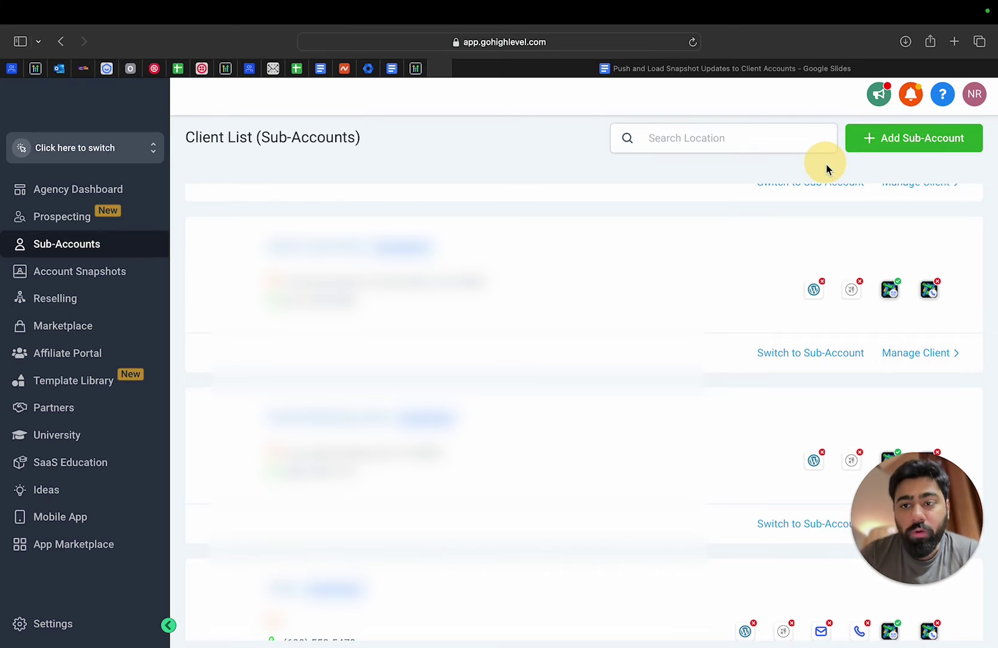
{"action": "left_click", "coordinate": [894, 146]}
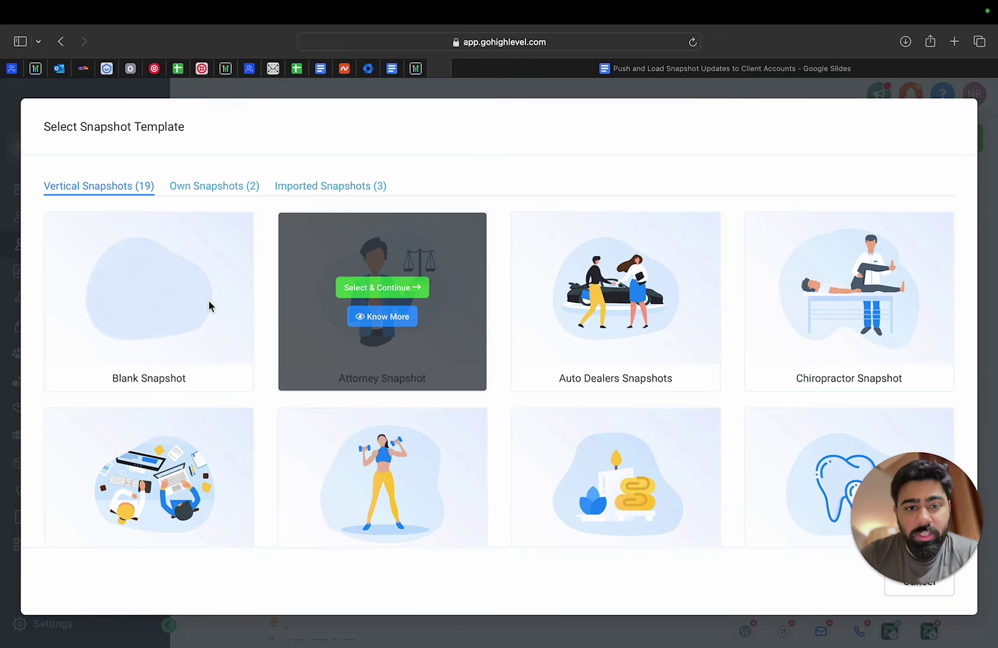
{"action": "mouse_move", "coordinate": [571, 309]}
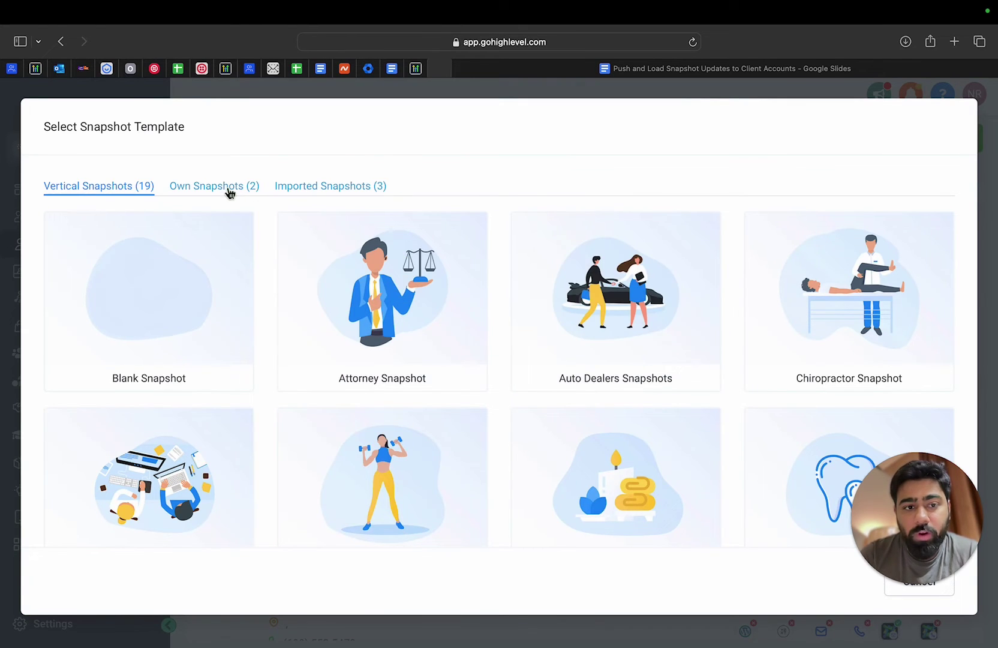
{"action": "left_click", "coordinate": [215, 187]}
{"action": "mouse_move", "coordinate": [227, 223]}
{"action": "left_click", "coordinate": [429, 235]}
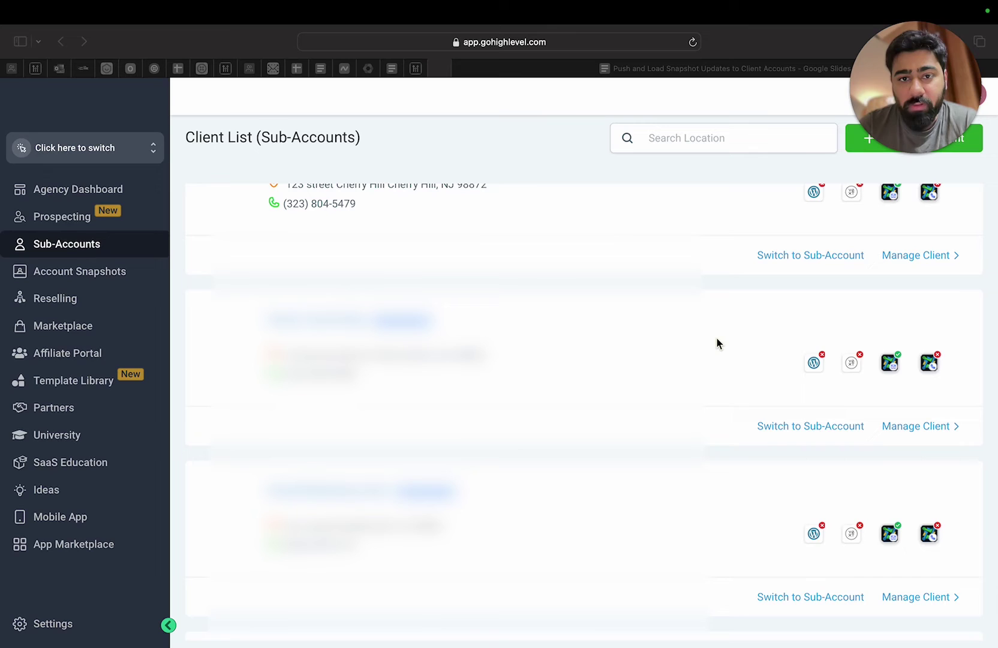
From Dave's Cycle Shop's client details, choose Load Snapshot and select Snapshot for LFX
{"action": "mouse_move", "coordinate": [882, 166]}
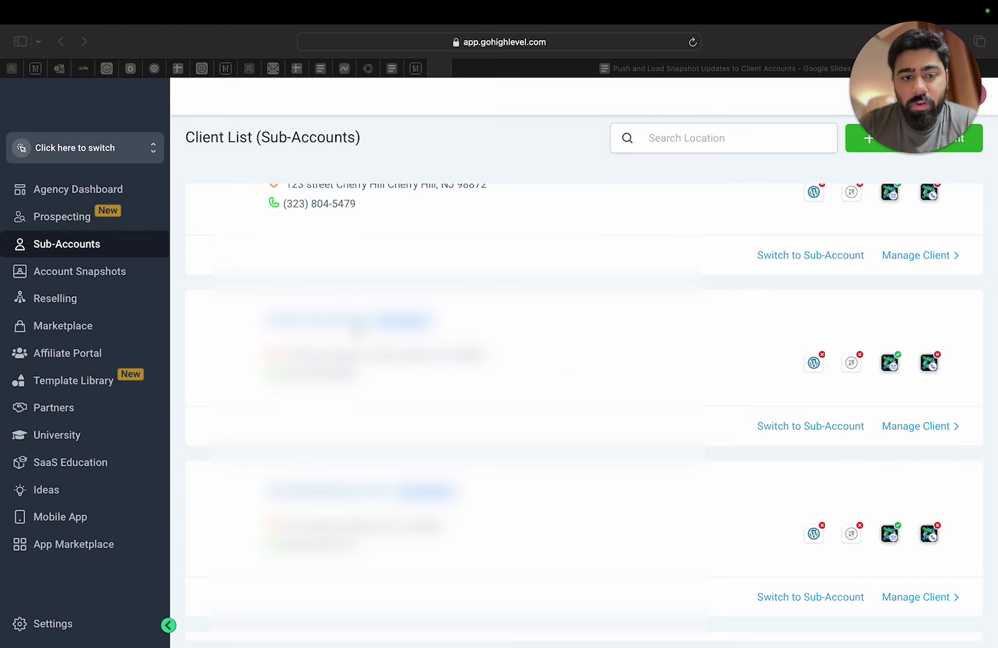
{"action": "left_click", "coordinate": [903, 430]}
{"action": "left_click", "coordinate": [903, 430]}
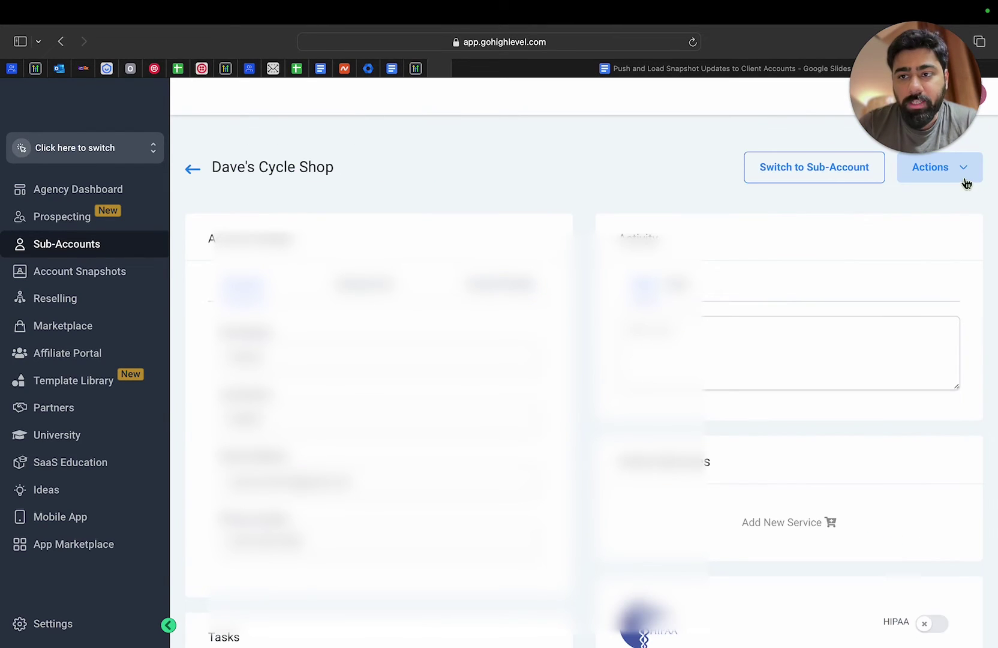
{"action": "left_click", "coordinate": [958, 178]}
{"action": "left_click", "coordinate": [913, 202]}
{"action": "left_click", "coordinate": [494, 327]}
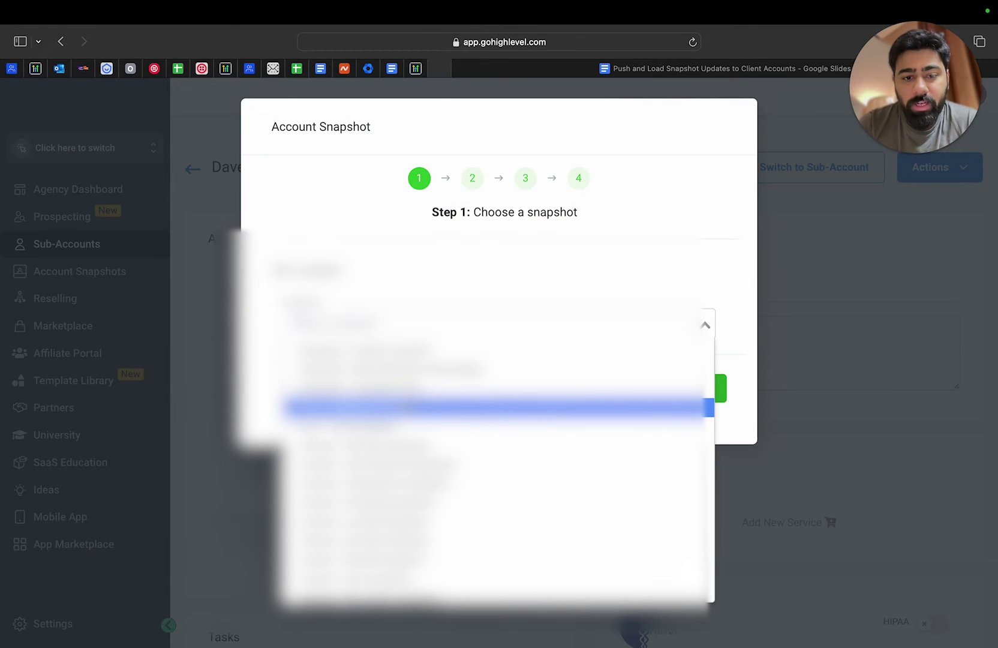
{"action": "left_click", "coordinate": [401, 406]}
Continue to asset selection and inspect the Calendars assets, leaving every asset group selected
{"action": "left_click", "coordinate": [707, 390]}
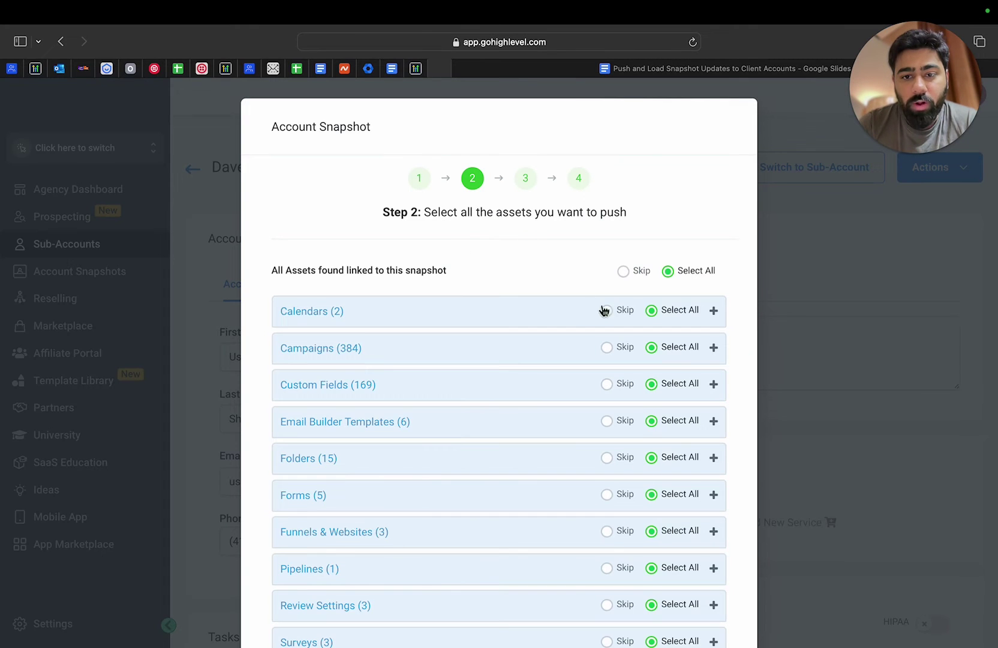
{"action": "scroll", "coordinate": [618, 312], "scroll_direction": "down", "scroll_amount": 5}
{"action": "left_click", "coordinate": [570, 202]}
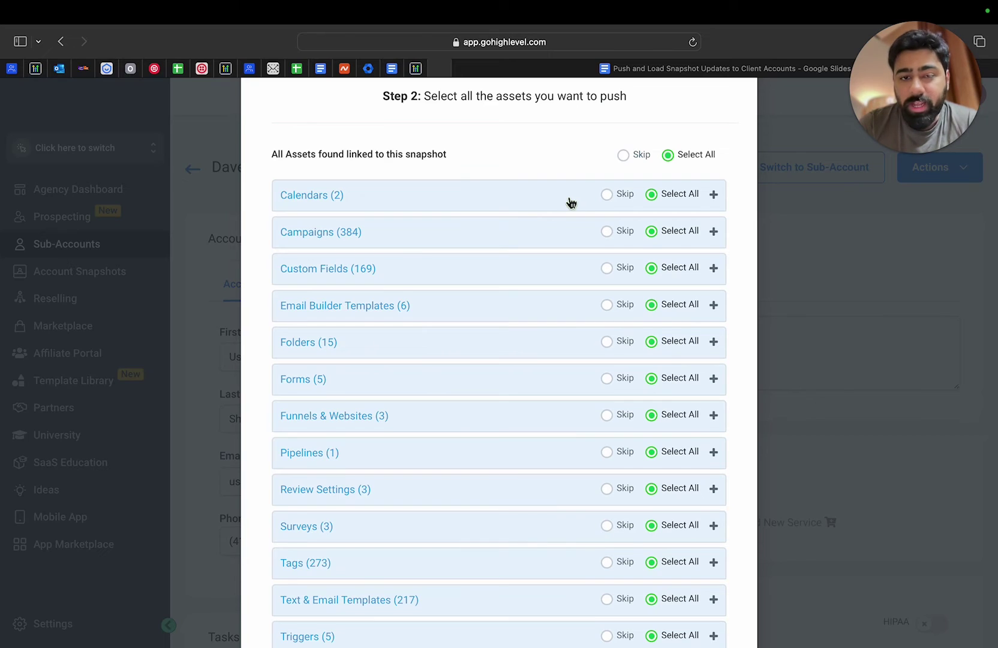
{"action": "scroll", "coordinate": [570, 207], "scroll_direction": "down", "scroll_amount": 7}
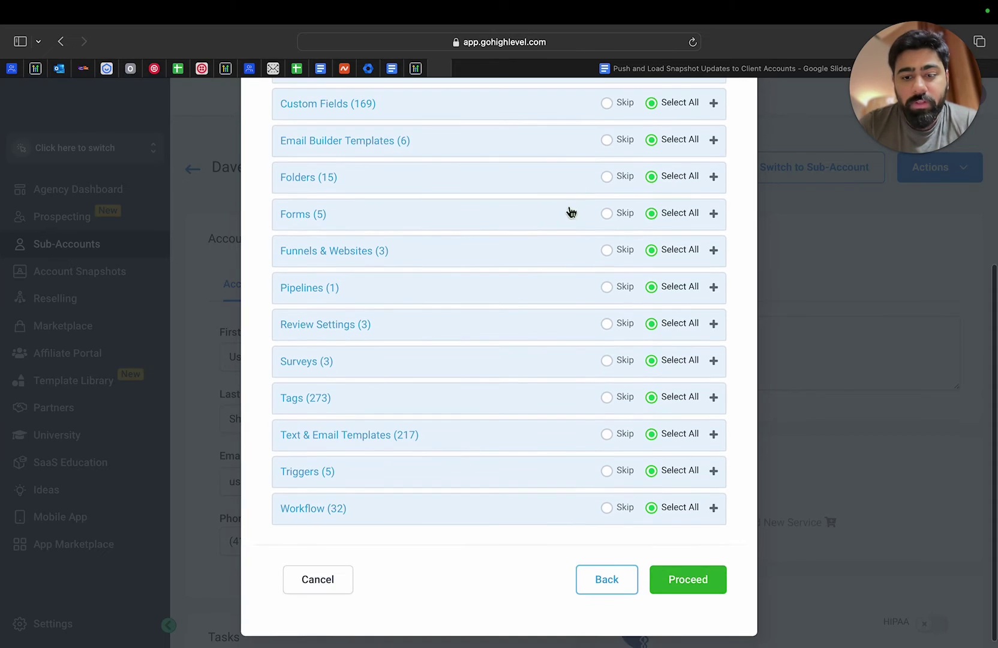
{"action": "left_click", "coordinate": [690, 592]}
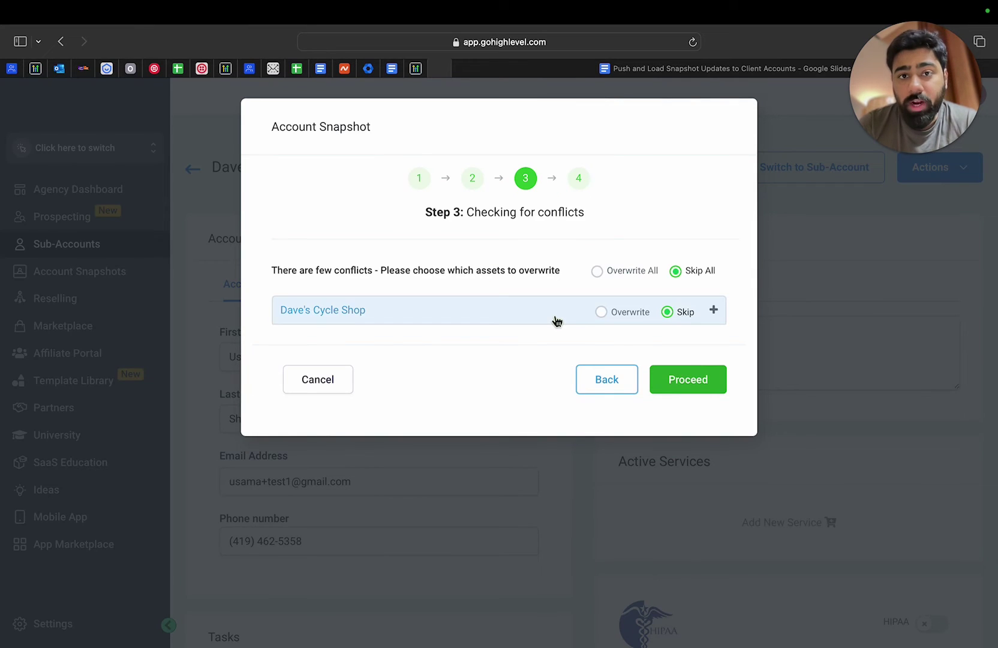
{"action": "left_click", "coordinate": [553, 319]}
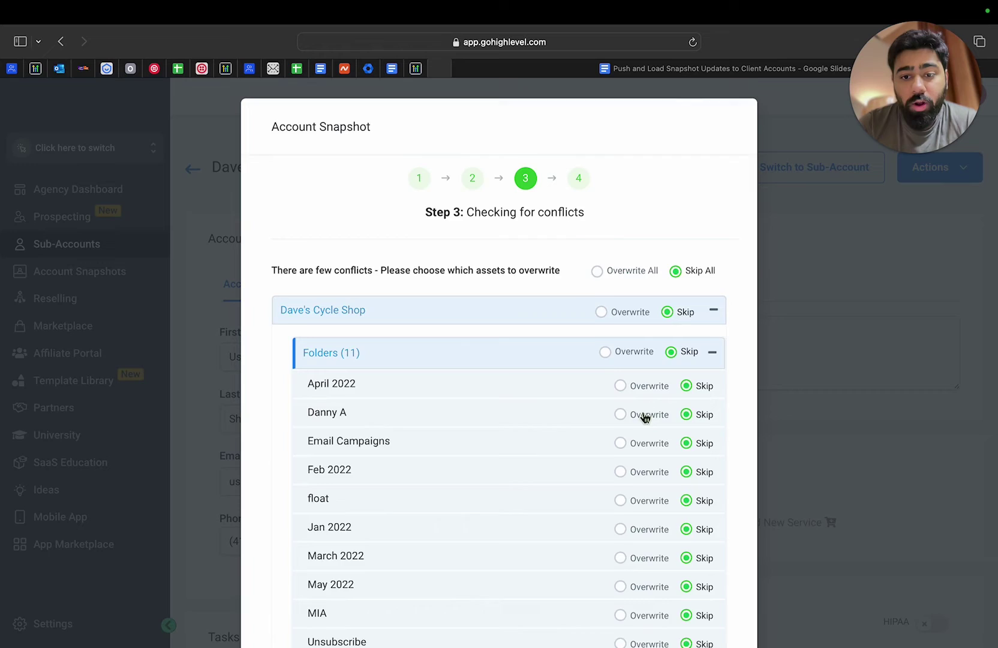
{"action": "scroll", "coordinate": [646, 414], "scroll_direction": "down", "scroll_amount": 2}
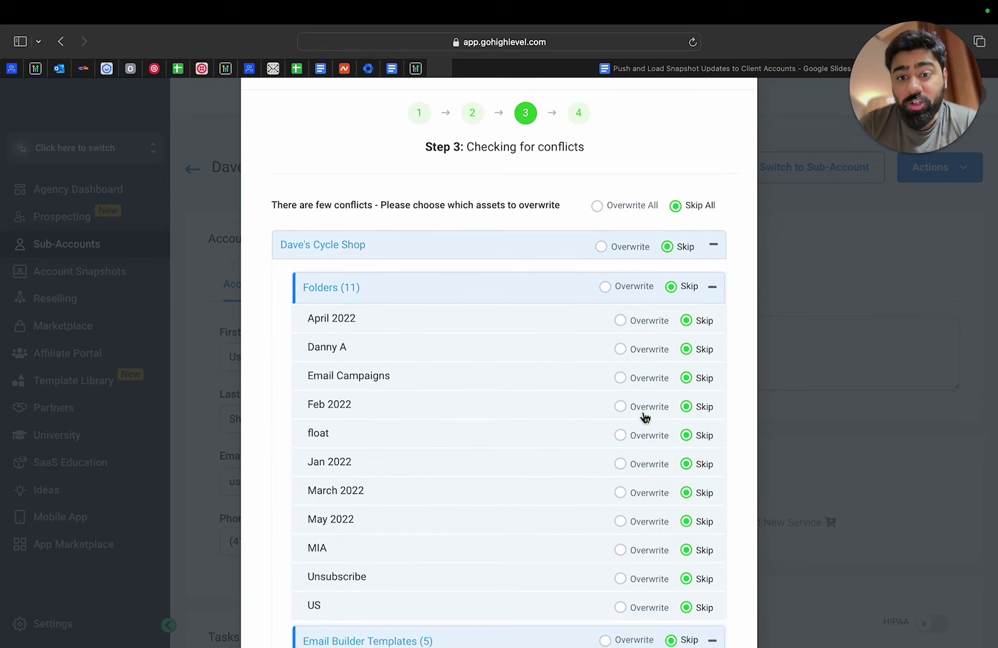
{"action": "left_click", "coordinate": [624, 351]}
{"action": "scroll", "coordinate": [679, 491], "scroll_direction": "down", "scroll_amount": 15}
{"action": "left_click", "coordinate": [696, 570]}
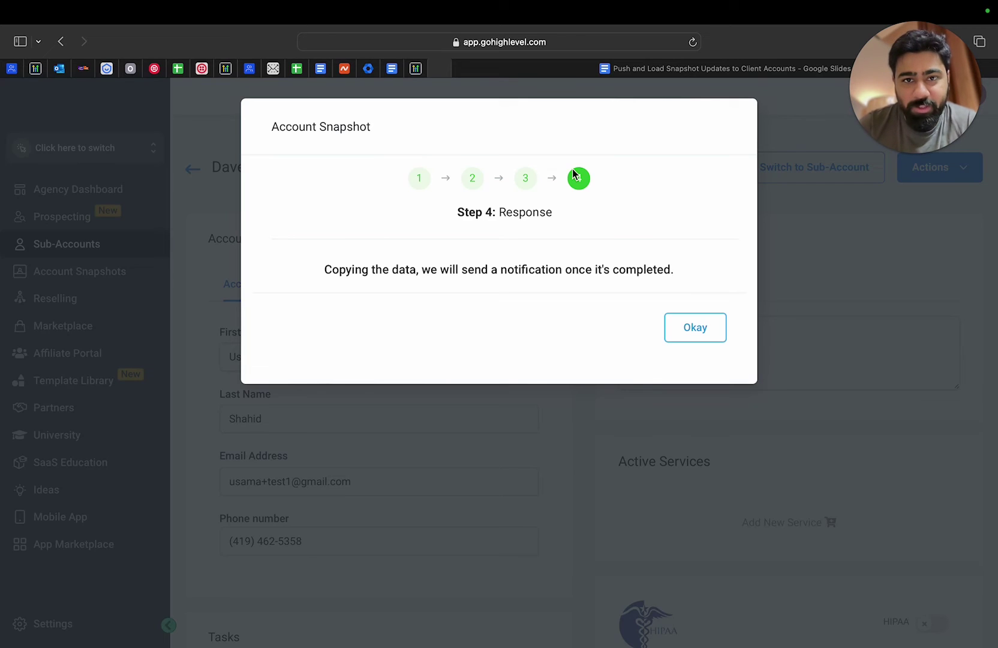
{"action": "left_click", "coordinate": [80, 277]}
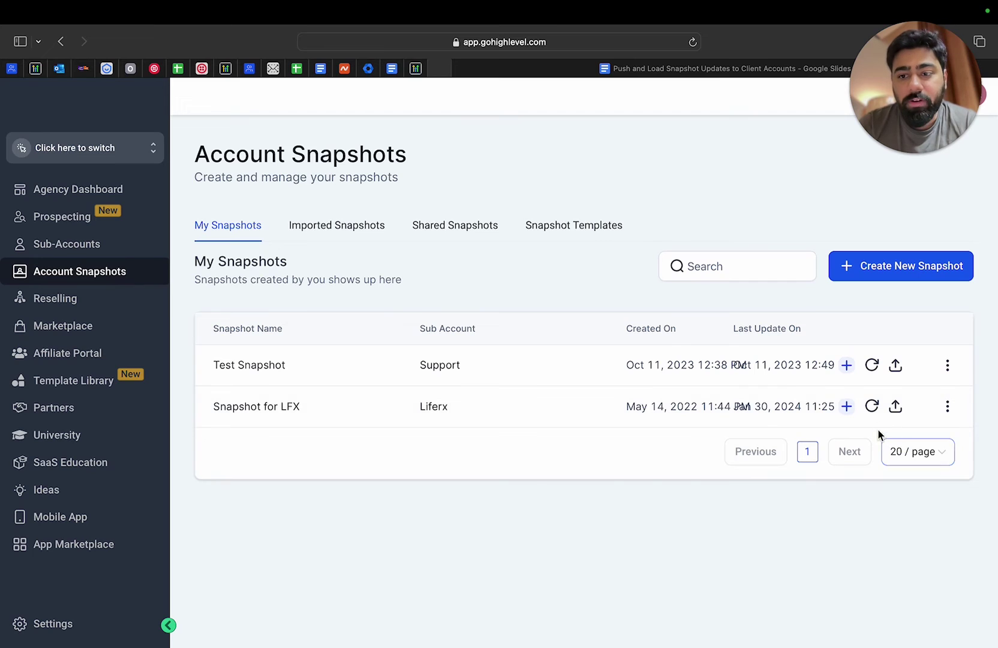
Refresh Snapshot for LFX and start its Push Update to Dave's Cycle Shop
{"action": "left_click", "coordinate": [872, 408]}
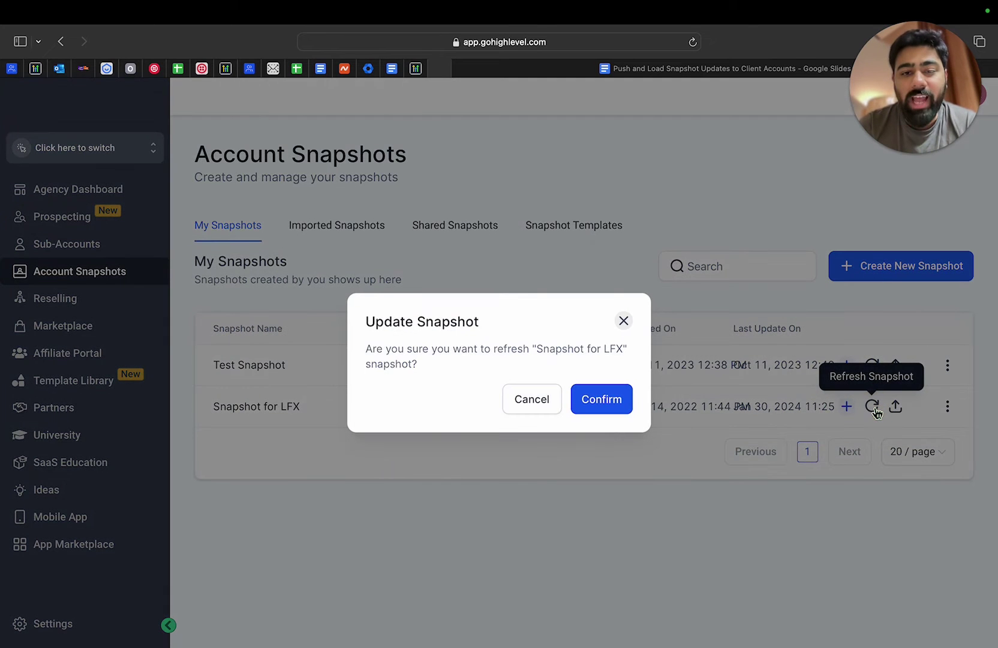
{"action": "left_click", "coordinate": [629, 400]}
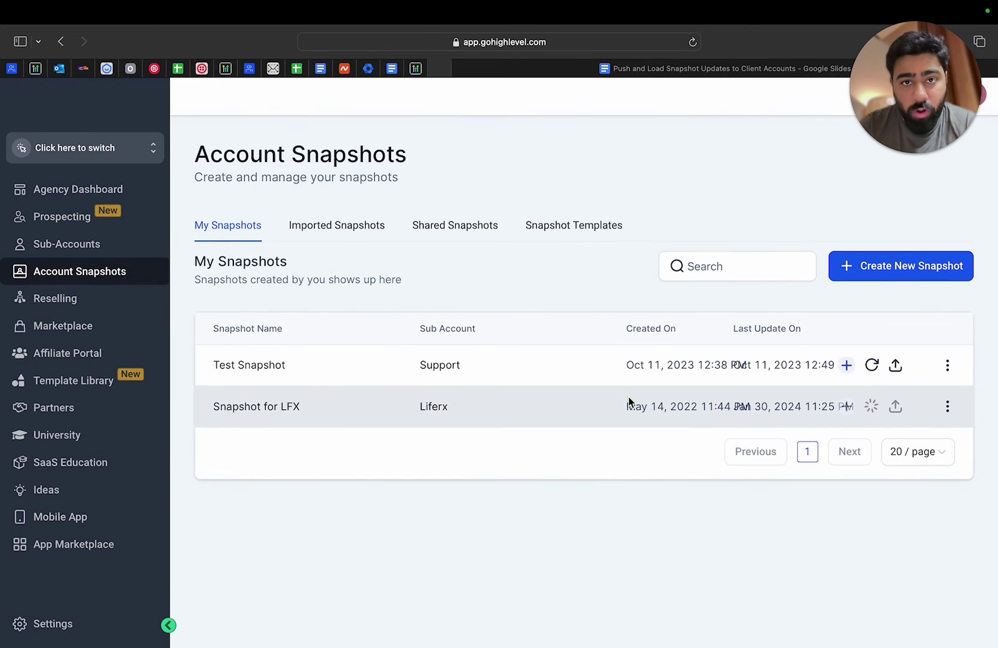
{"action": "left_click", "coordinate": [895, 408]}
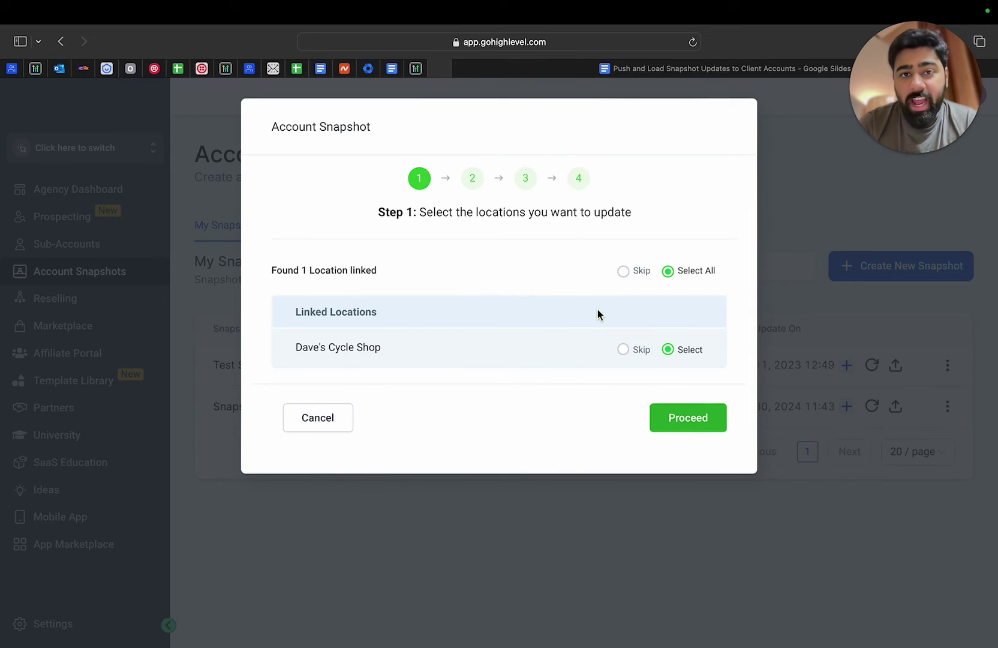
Skip all asset groups by default, including only Form for Landing page from Forms
{"action": "left_click", "coordinate": [690, 420]}
{"action": "scroll", "coordinate": [514, 278], "scroll_direction": "down", "scroll_amount": 2}
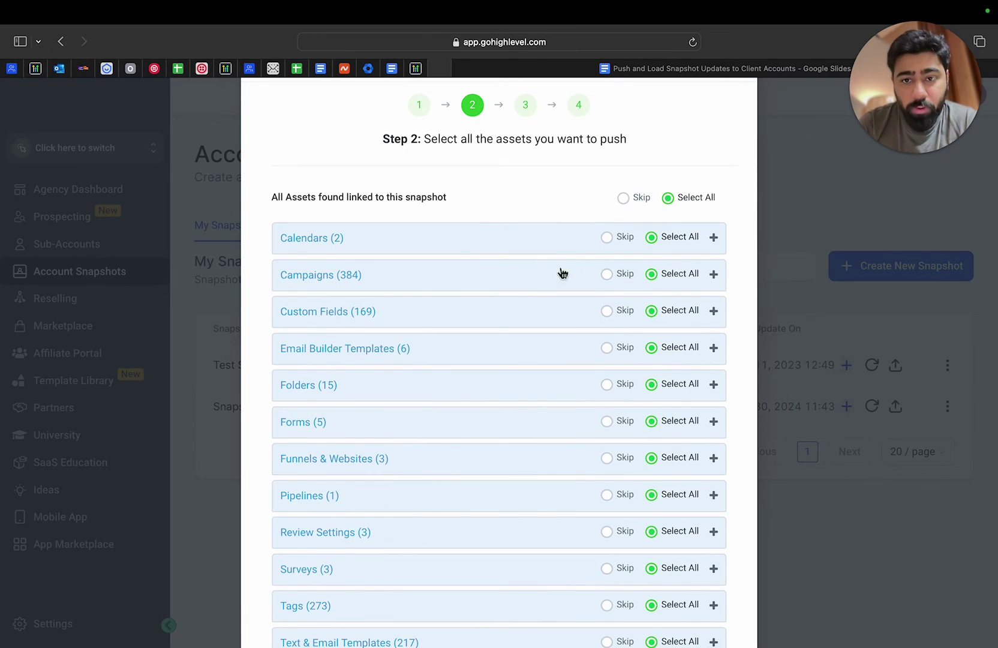
{"action": "left_click", "coordinate": [624, 200]}
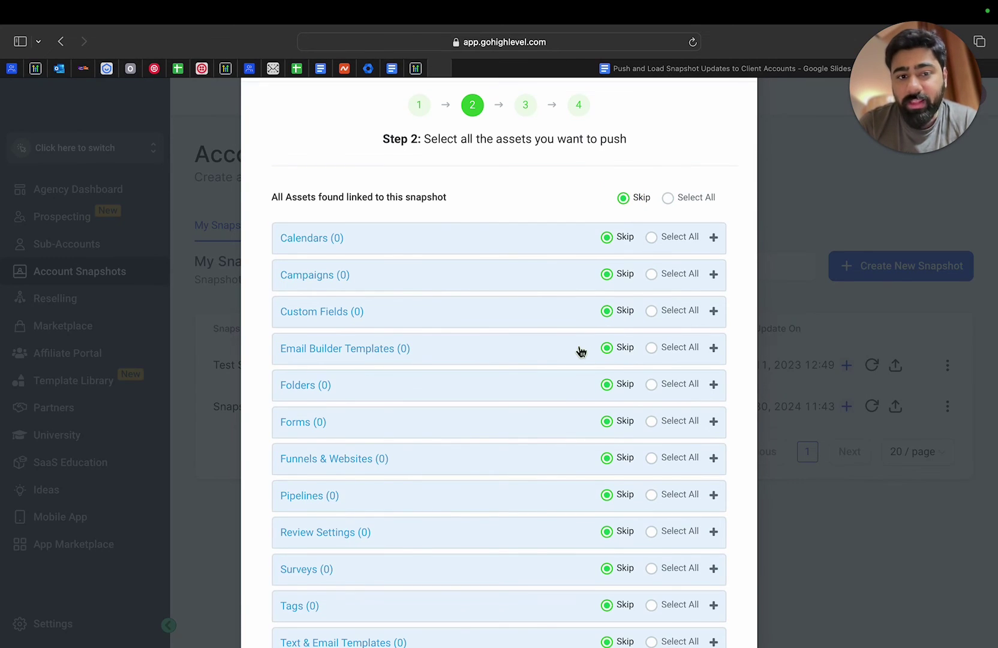
{"action": "scroll", "coordinate": [597, 388], "scroll_direction": "down", "scroll_amount": 1}
{"action": "left_click", "coordinate": [714, 402]}
{"action": "scroll", "coordinate": [565, 393], "scroll_direction": "down", "scroll_amount": 1}
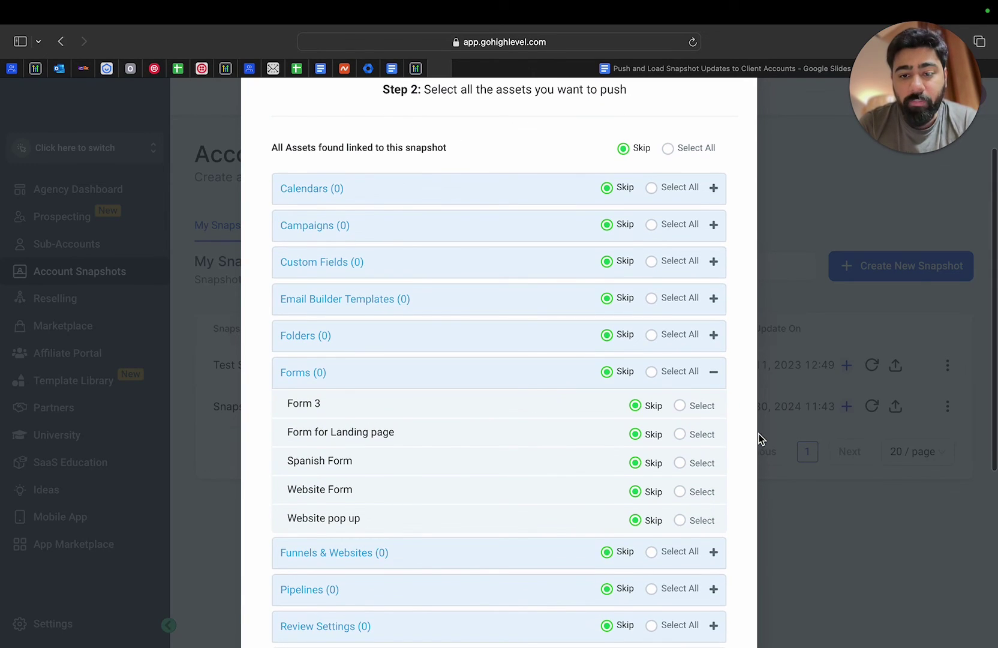
{"action": "left_click", "coordinate": [680, 435]}
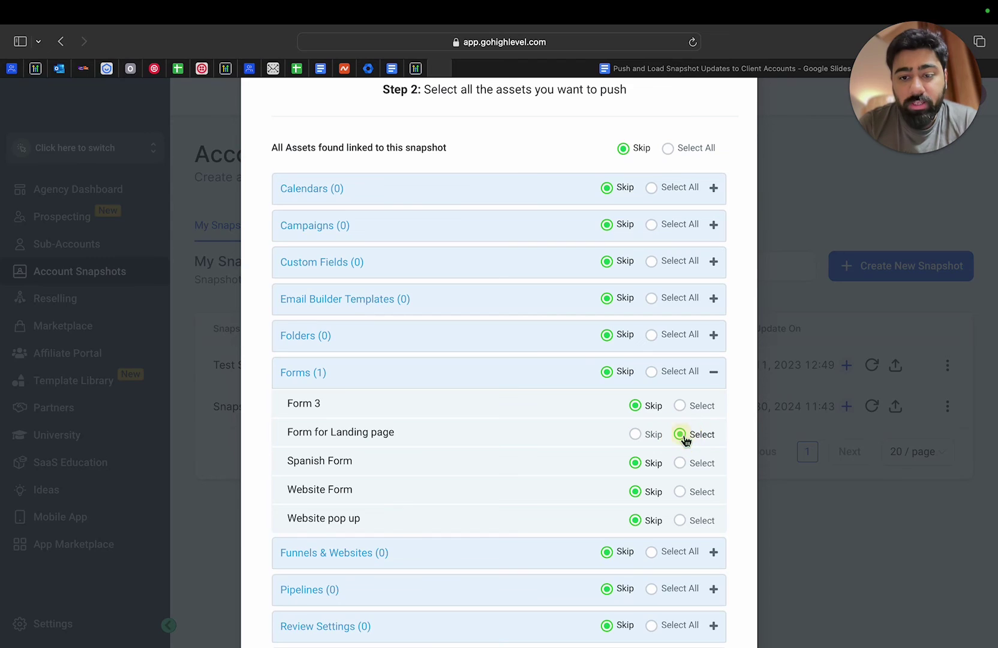
{"action": "left_click", "coordinate": [713, 373]}
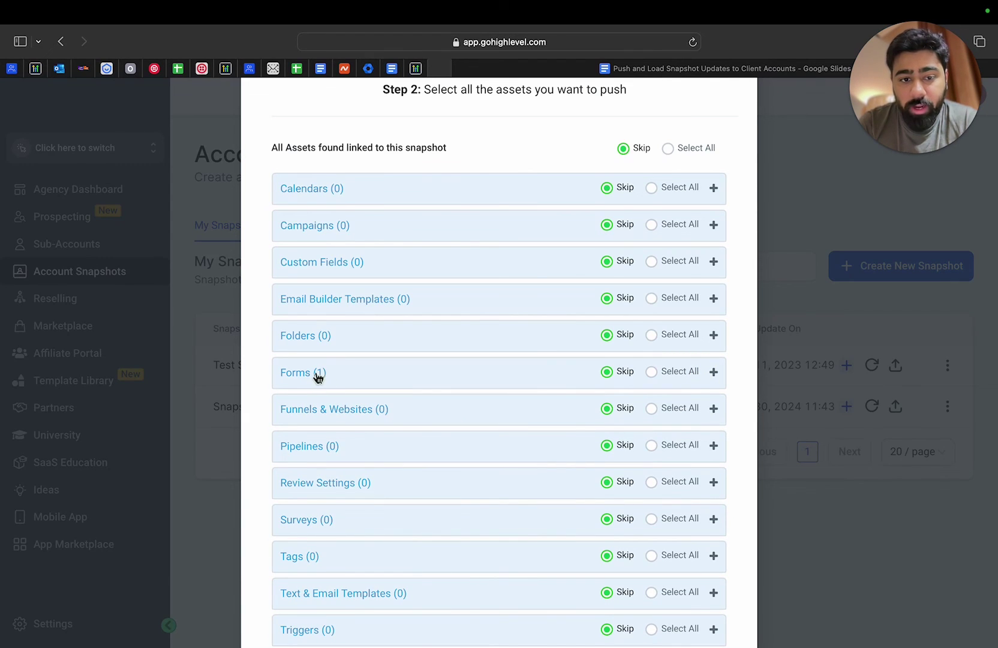
{"action": "scroll", "coordinate": [356, 238], "scroll_direction": "down", "scroll_amount": 3}
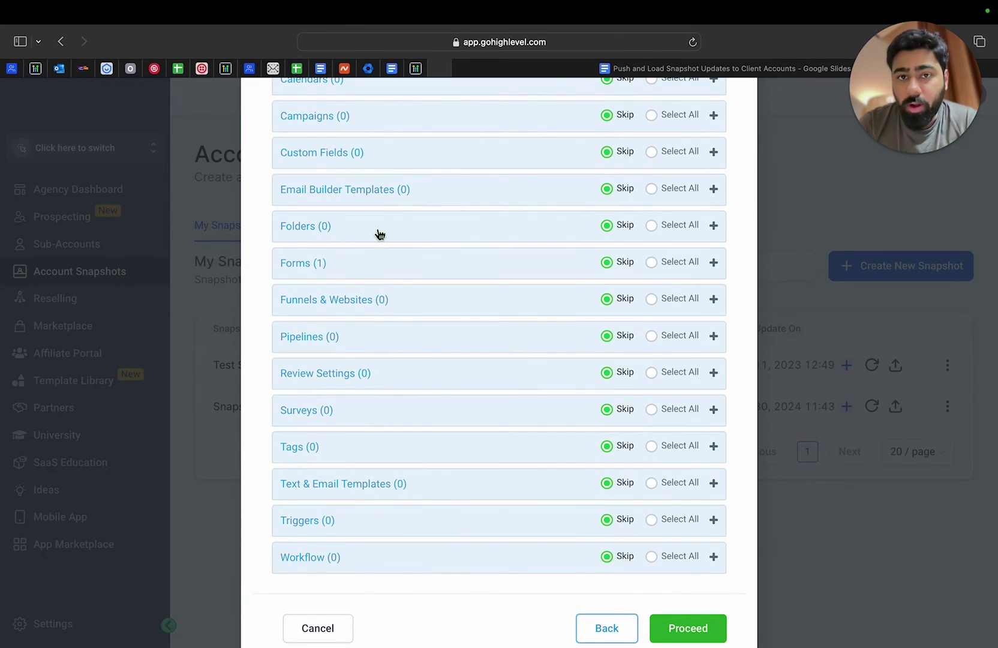
{"action": "scroll", "coordinate": [426, 282], "scroll_direction": "down", "scroll_amount": 2}
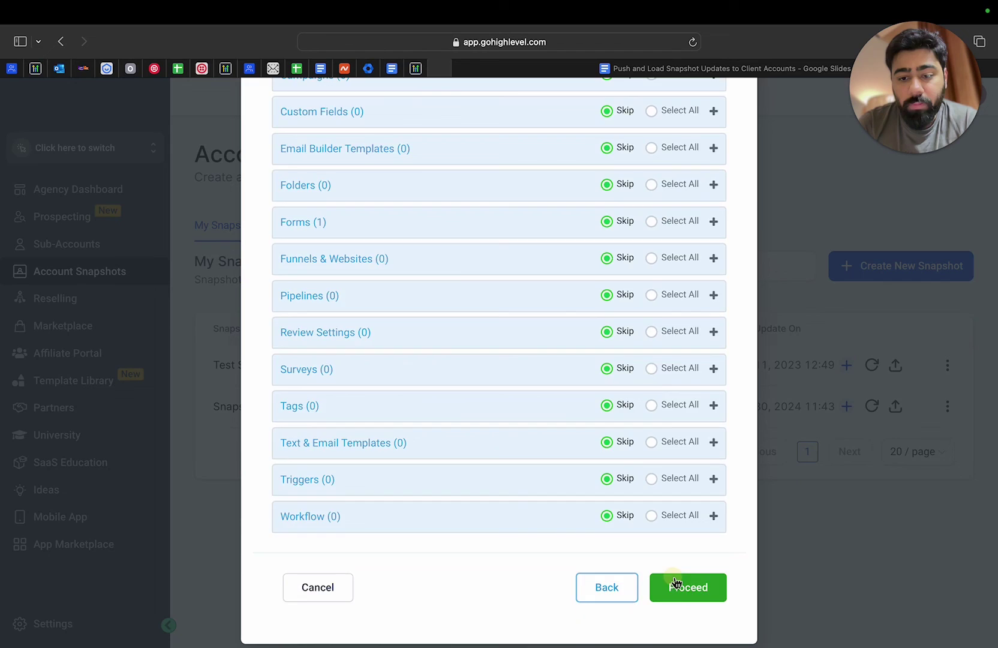
Review Dave's Cycle Shop's conflicts and push the Form for Landing page update
{"action": "left_click", "coordinate": [673, 586]}
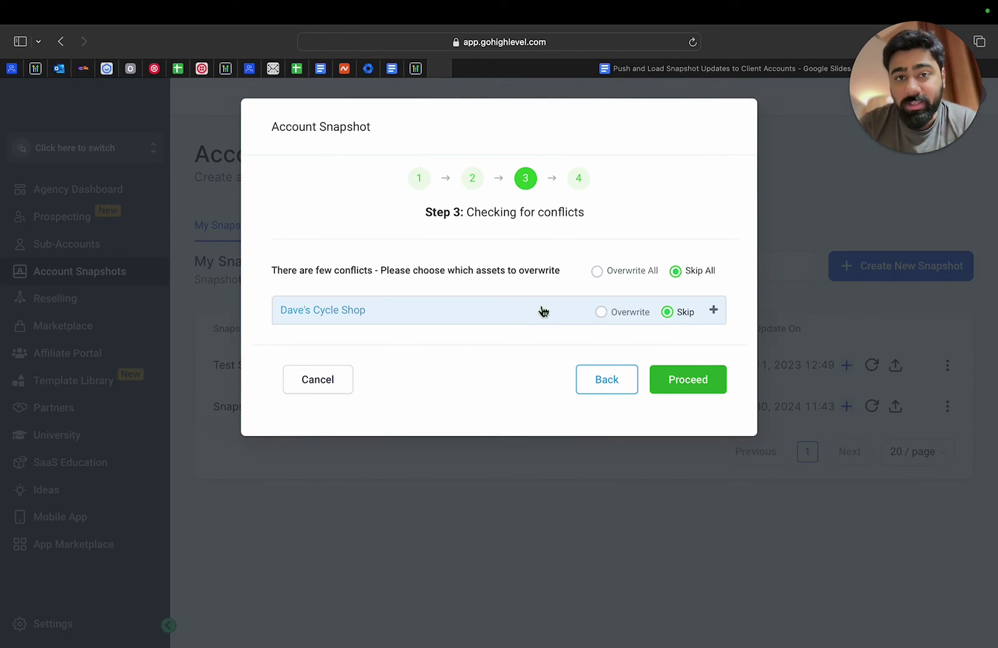
{"action": "left_click", "coordinate": [544, 311]}
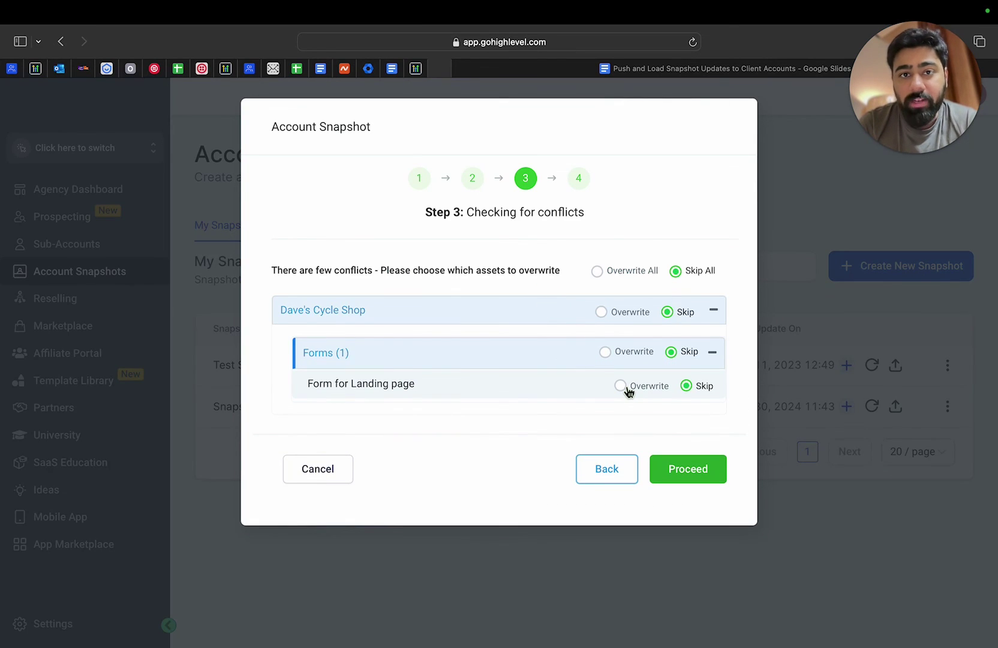
{"action": "left_click", "coordinate": [701, 472]}
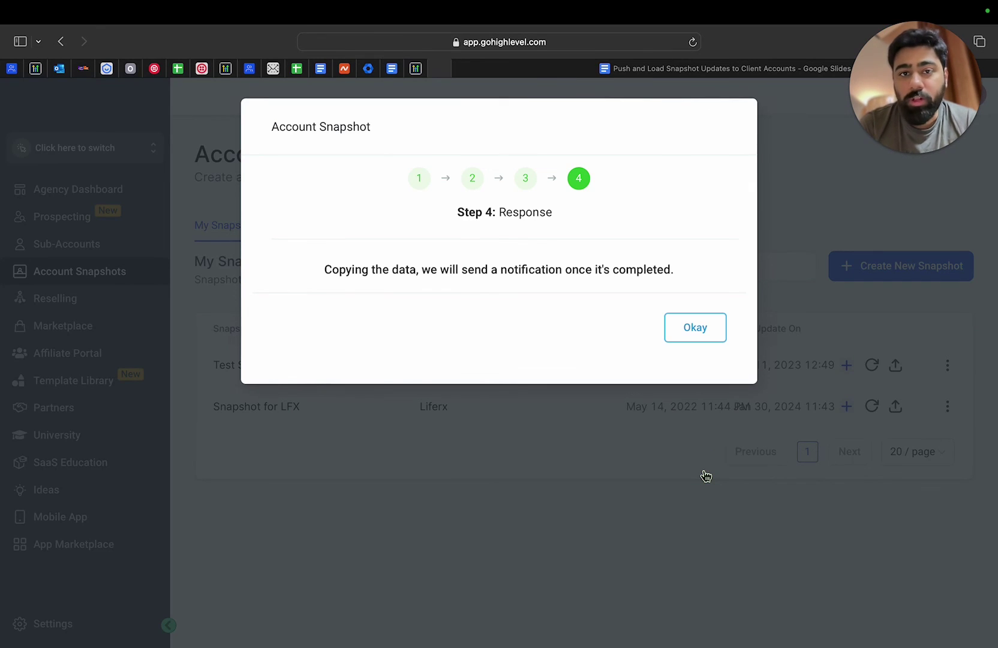